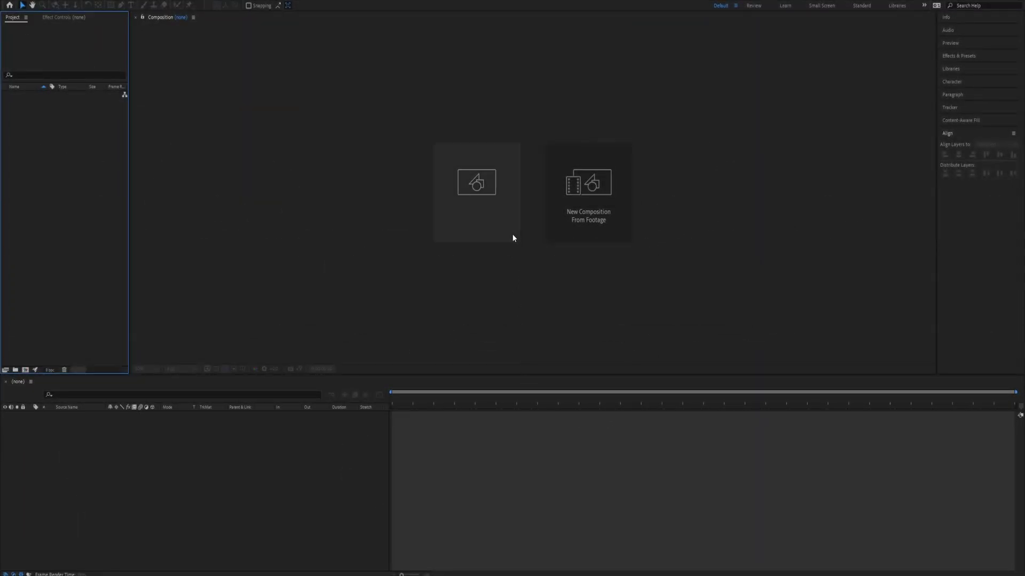
# Create Comp 1 at 1920×1080 with a black background, keeping the default settings
pyautogui.click(510, 236)
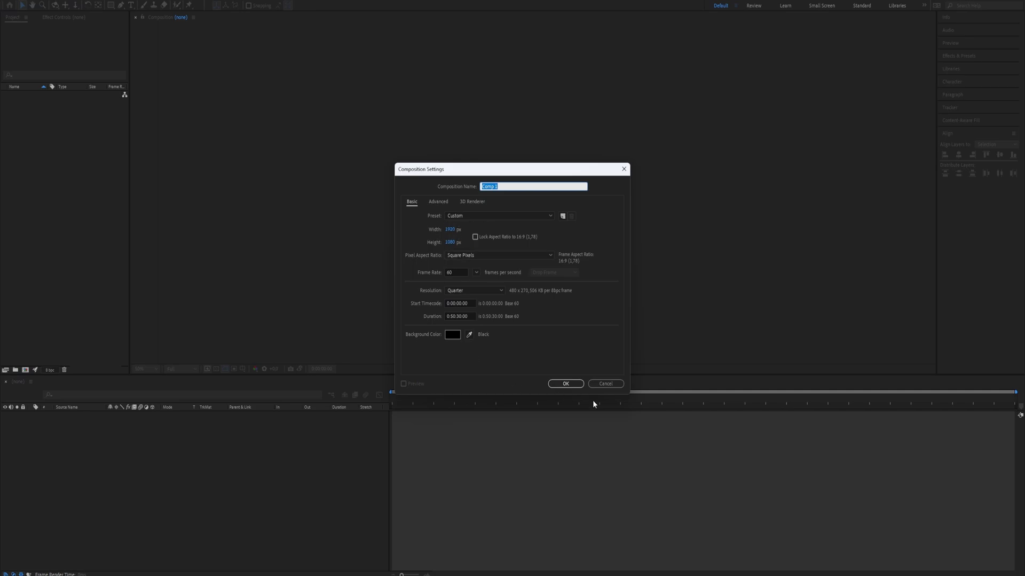
pyautogui.click(566, 384)
# Add a WELCOME text layer to the composition
pyautogui.hotkey('ctrl', 't')
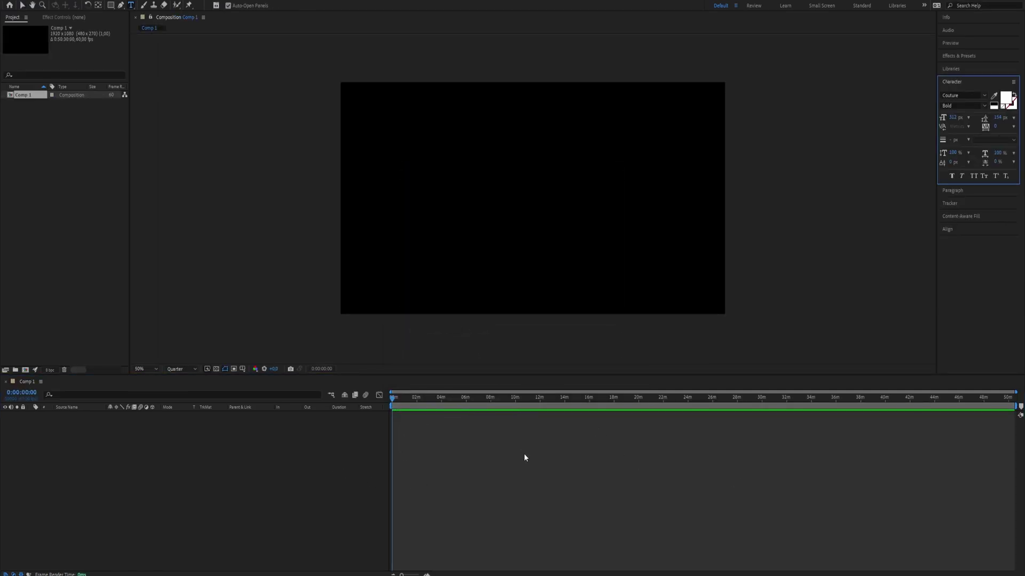
pyautogui.click(495, 199)
pyautogui.write('welcome')
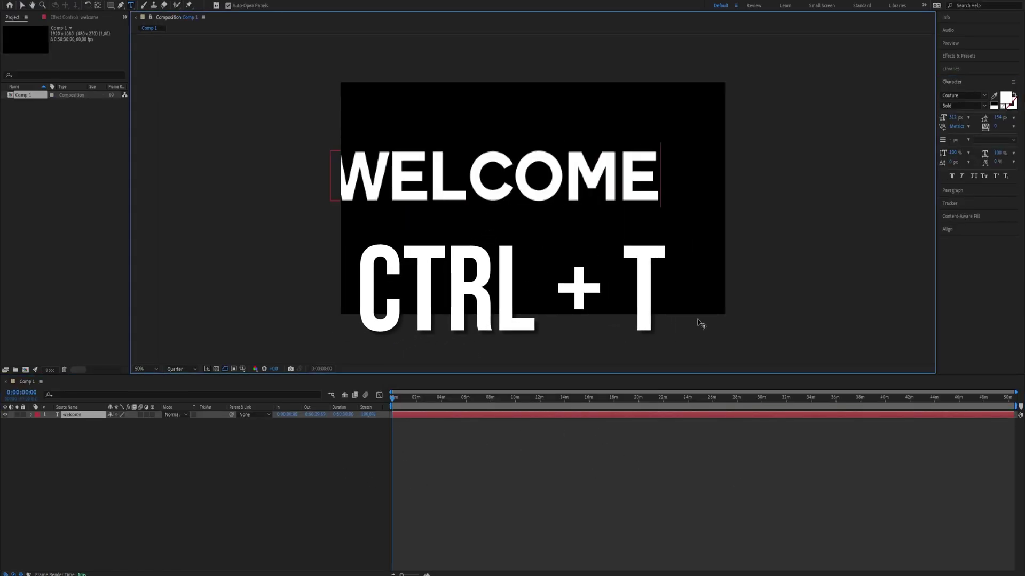
pyautogui.press('Escape')
# Centre WELCOME horizontally and vertically in the frame with the Align panel
pyautogui.press('v')
pyautogui.click(947, 229)
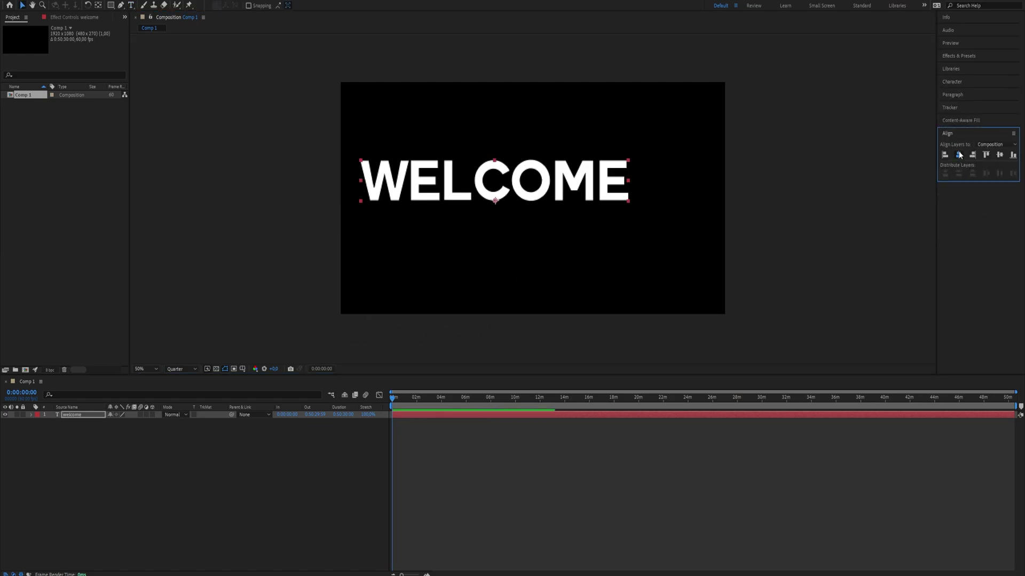
pyautogui.click(958, 155)
pyautogui.click(999, 155)
pyautogui.press('y')
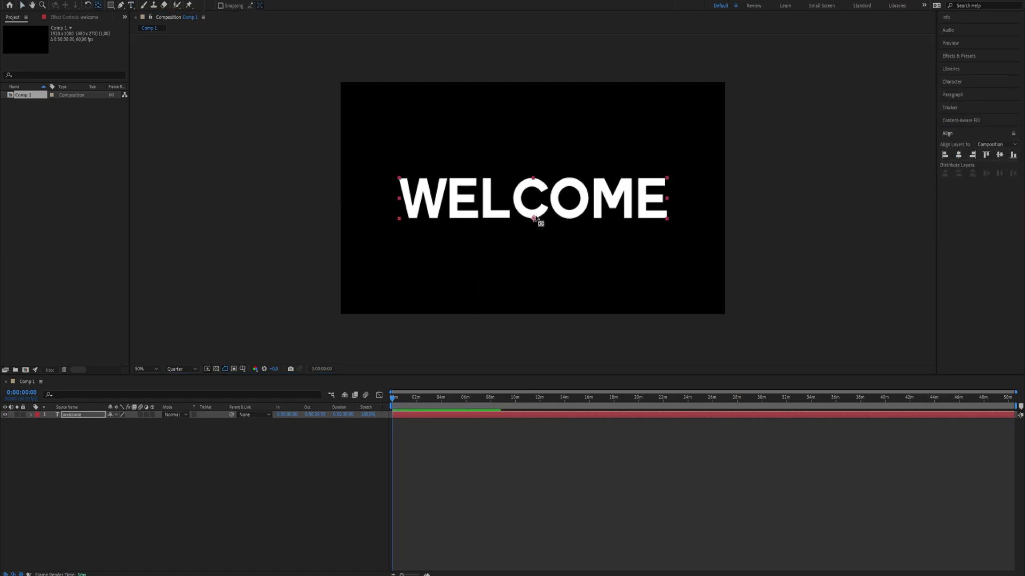
# Move WELCOME's anchor point to the text centre and trim the layer at the playhead
pyautogui.moveTo(539, 223); pyautogui.dragTo(532, 198)
pyautogui.press('v')
pyautogui.keyDown('alt'); pyautogui.scroll(5, 434, 415); pyautogui.keyUp('alt')
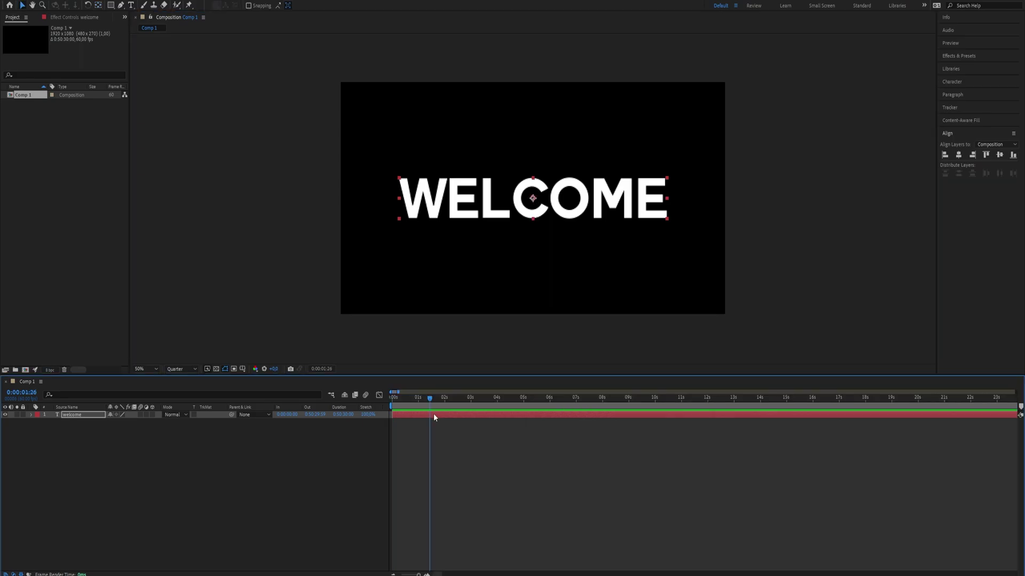
pyautogui.hotkey('ctrl', 'shift', 'd')
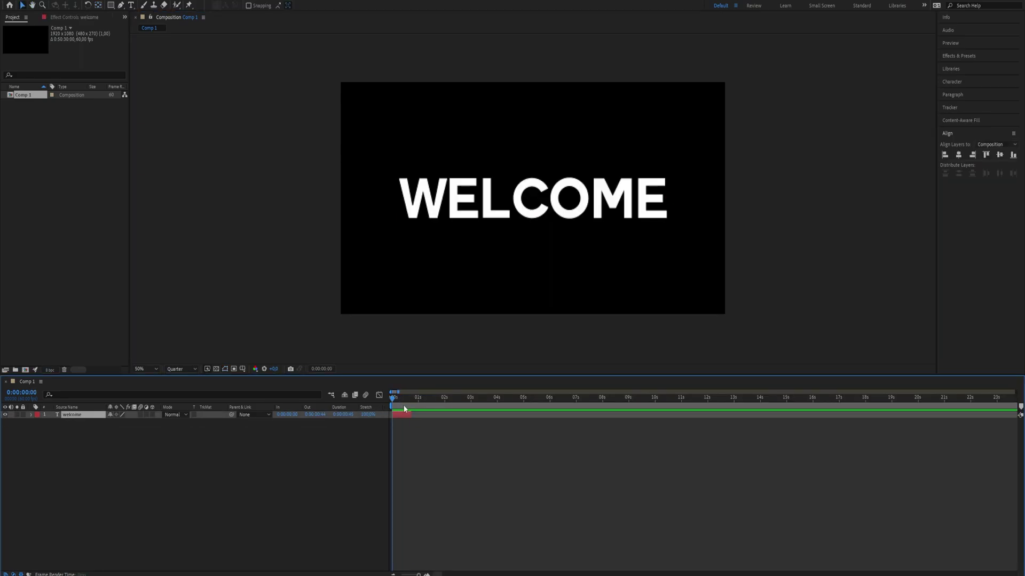
# Duplicate WELCOME into four copies, each starting after the previous one ends
pyautogui.click(408, 417)
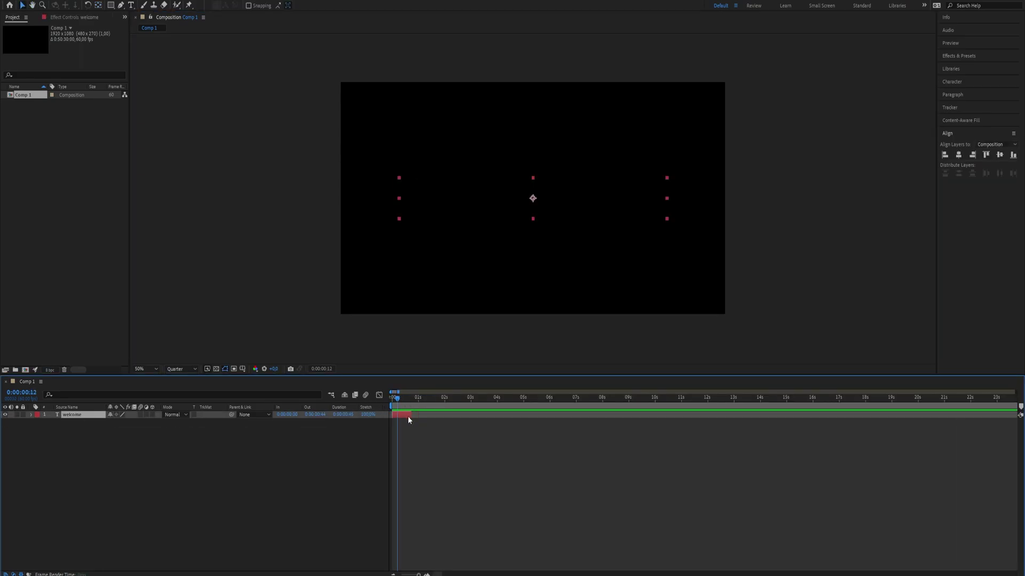
pyautogui.hotkey('ctrl', 'd')
pyautogui.keyDown('alt'); pyautogui.scroll(3, 428, 441); pyautogui.keyUp('alt')
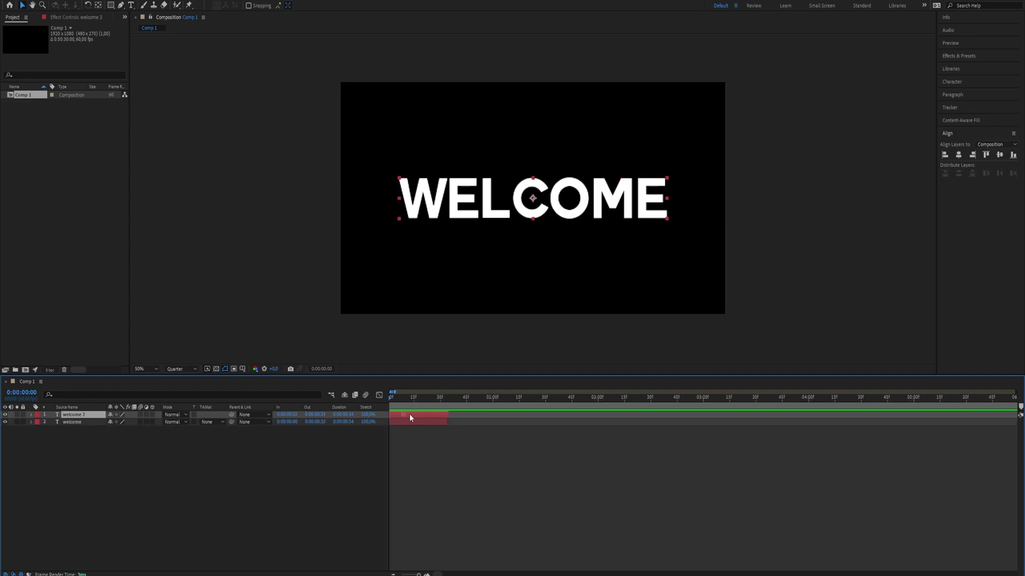
pyautogui.moveTo(408, 414)
pyautogui.mouseDown()
pyautogui.moveTo(461, 423)
pyautogui.moveTo(520, 415)
pyautogui.mouseUp()
pyautogui.hotkey('ctrl', 'c')
pyautogui.hotkey('ctrl', 'v')
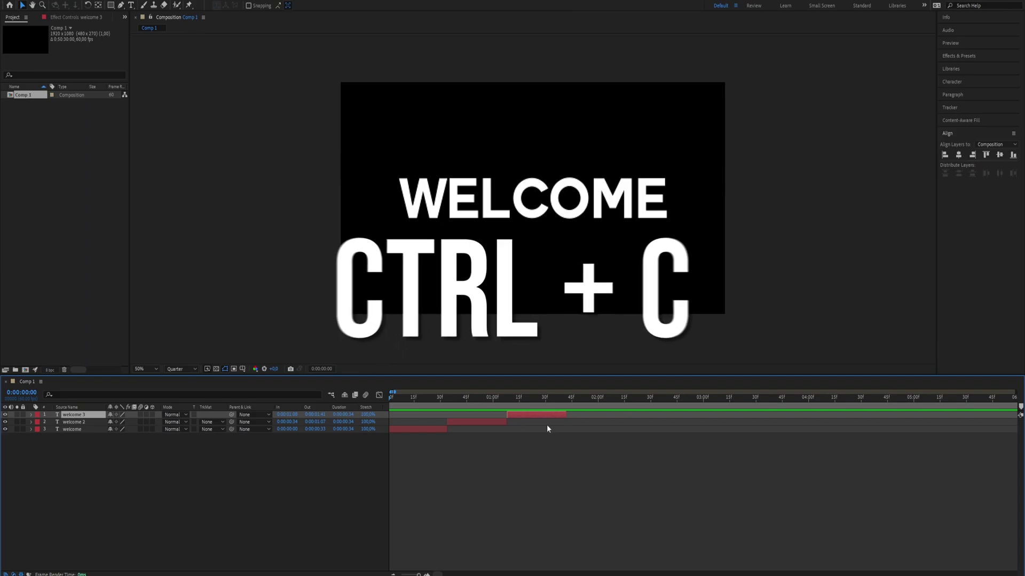
pyautogui.keyDown('alt'); pyautogui.scroll(1, 497, 422); pyautogui.keyUp('alt')
pyautogui.keyDown('alt'); pyautogui.scroll(1, 446, 419); pyautogui.keyUp('alt')
pyautogui.hotkey('ctrl', 'v')
pyautogui.keyDown('alt'); pyautogui.scroll(-2, 498, 394); pyautogui.keyUp('alt')
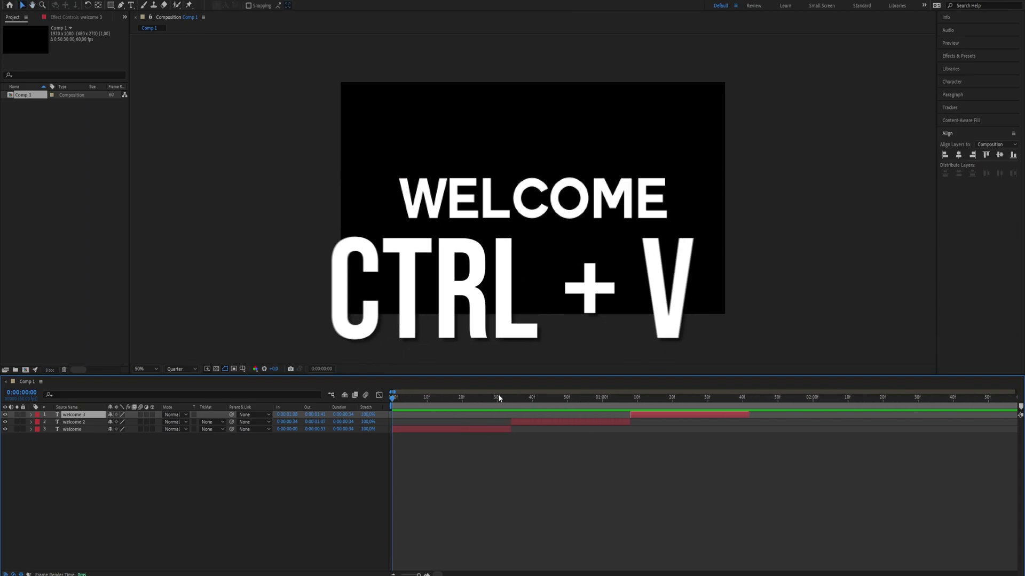
# Retype the three copies as TO, MY and CHANNEL, and lengthen the CHANNEL layer
pyautogui.click(446, 396)
pyautogui.doubleClick(448, 431)
pyautogui.write('TO')
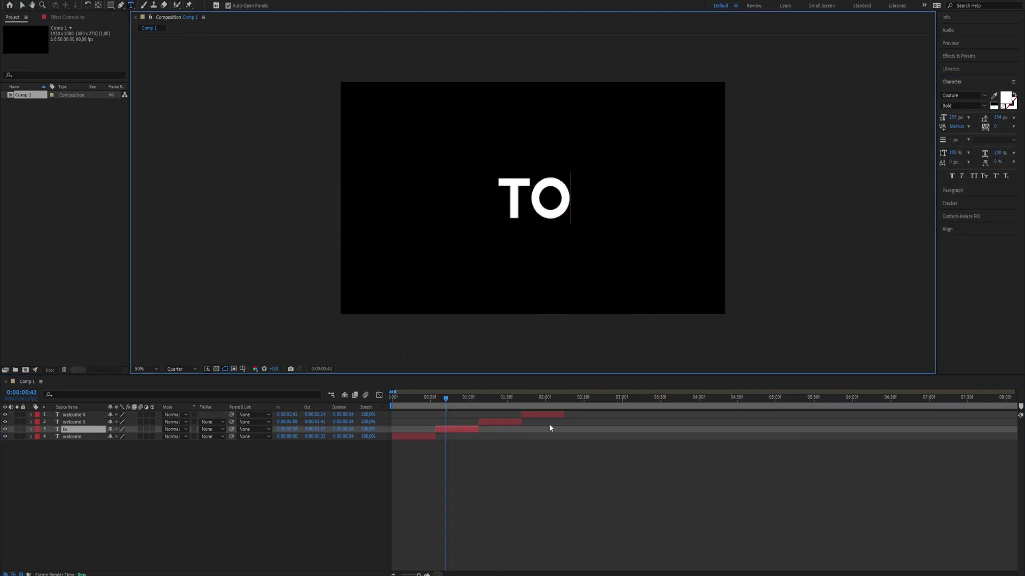
pyautogui.click(494, 396)
pyautogui.doubleClick(503, 426)
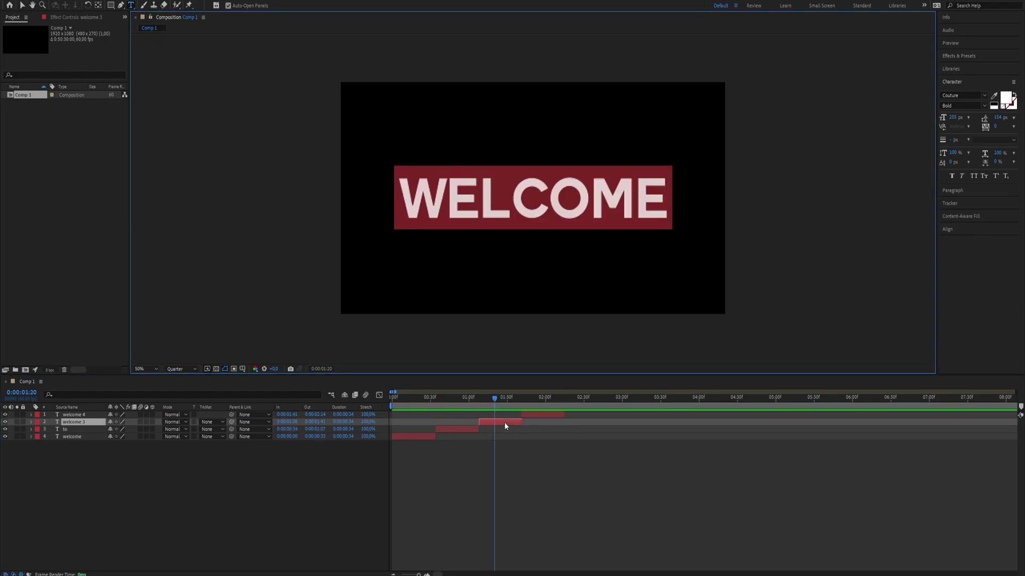
pyautogui.write('MY')
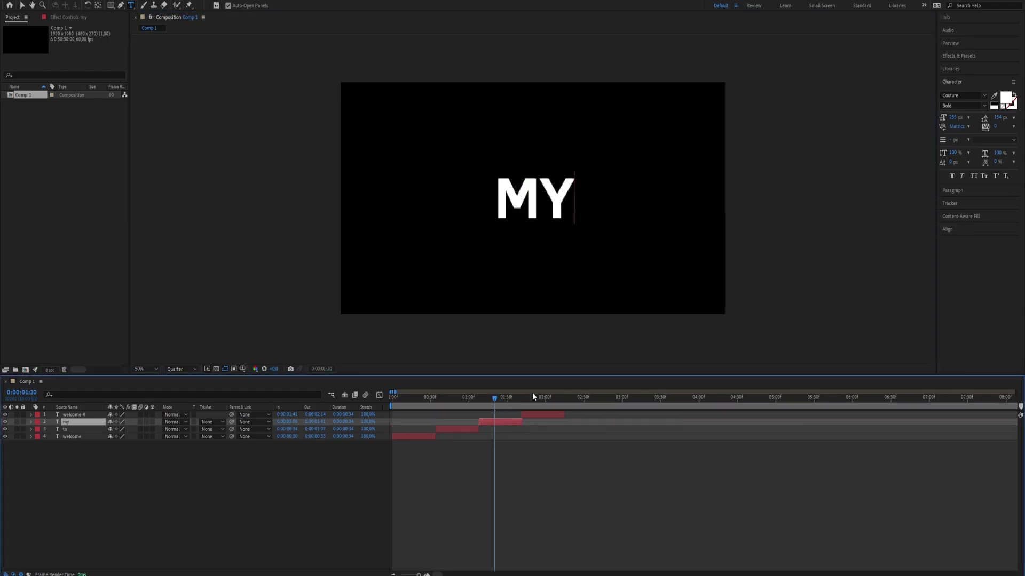
pyautogui.click(536, 397)
pyautogui.doubleClick(540, 413)
pyautogui.write('CH')
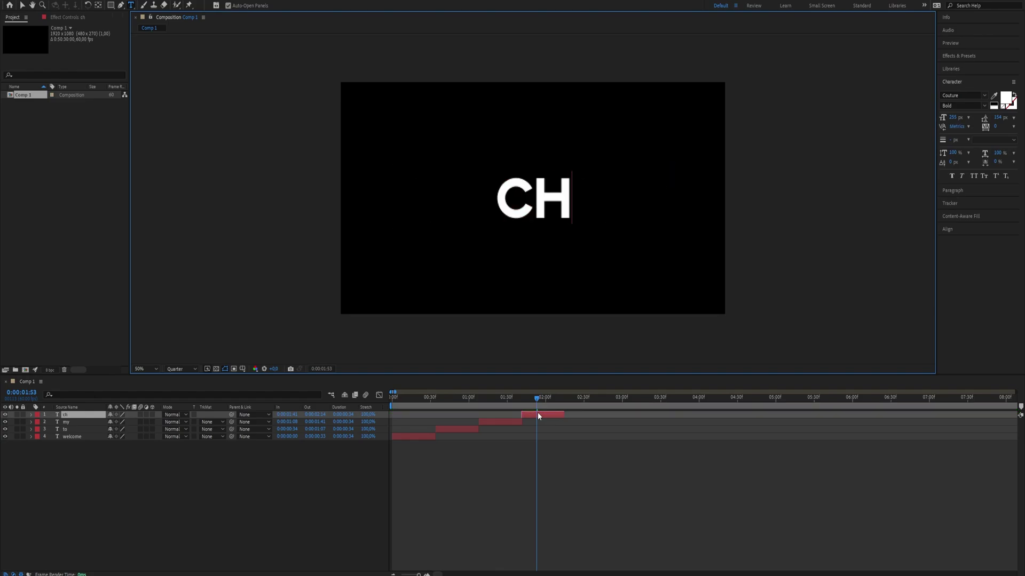
pyautogui.write('ANNEL')
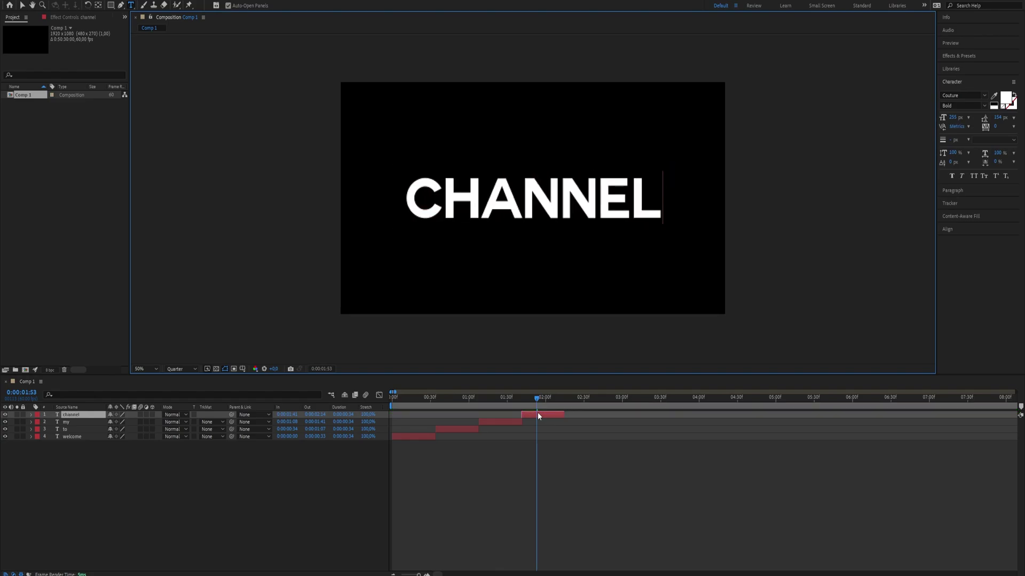
pyautogui.moveTo(535, 398); pyautogui.dragTo(392, 398)
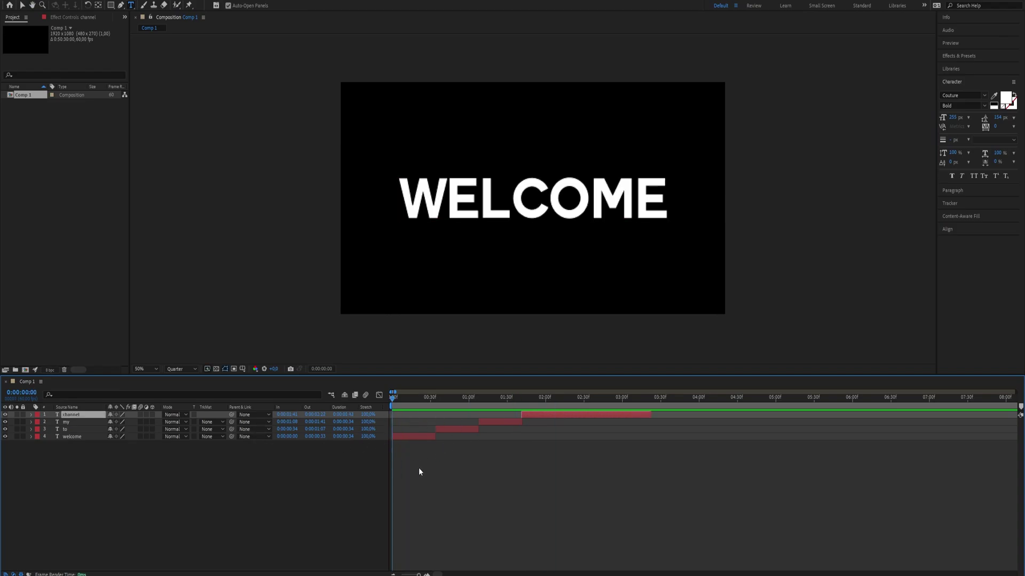
# Keyframe WELCOME's Scale from about 2335% down to 100%, with Easy Ease
pyautogui.click(413, 436)
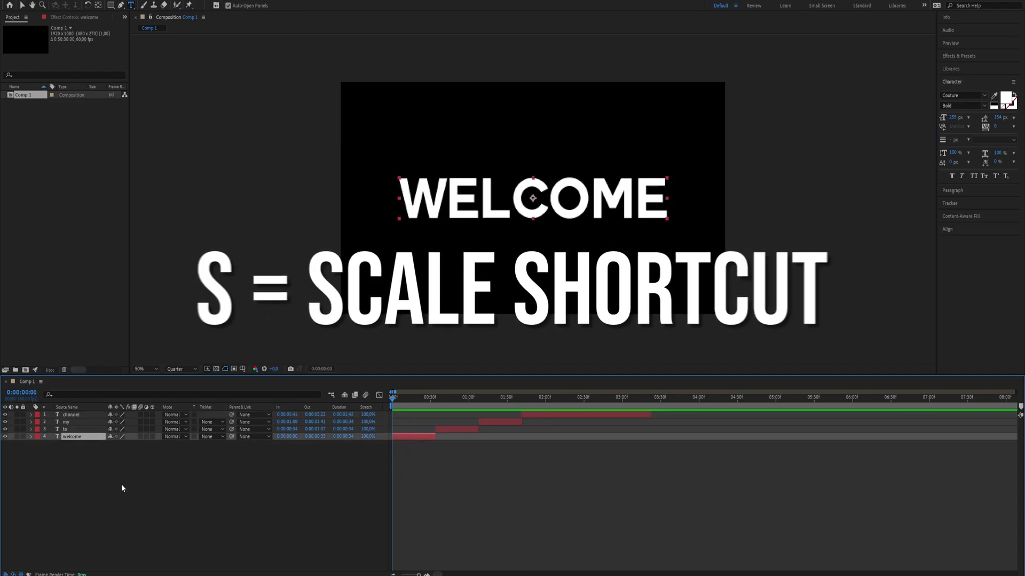
pyautogui.press('s')
pyautogui.click(52, 445)
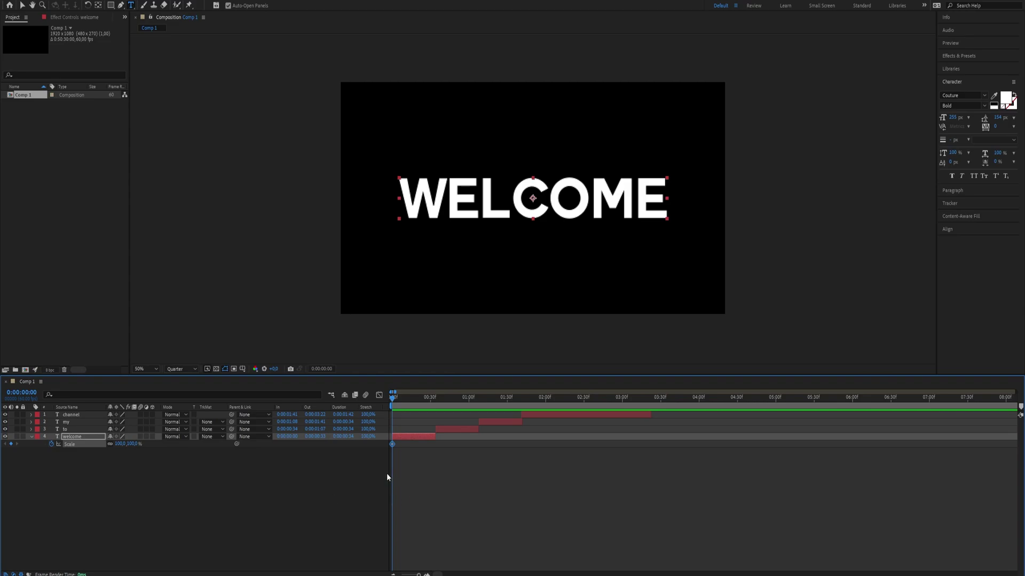
pyautogui.moveTo(393, 444); pyautogui.dragTo(410, 445)
pyautogui.moveTo(117, 449); pyautogui.dragTo(241, 449)
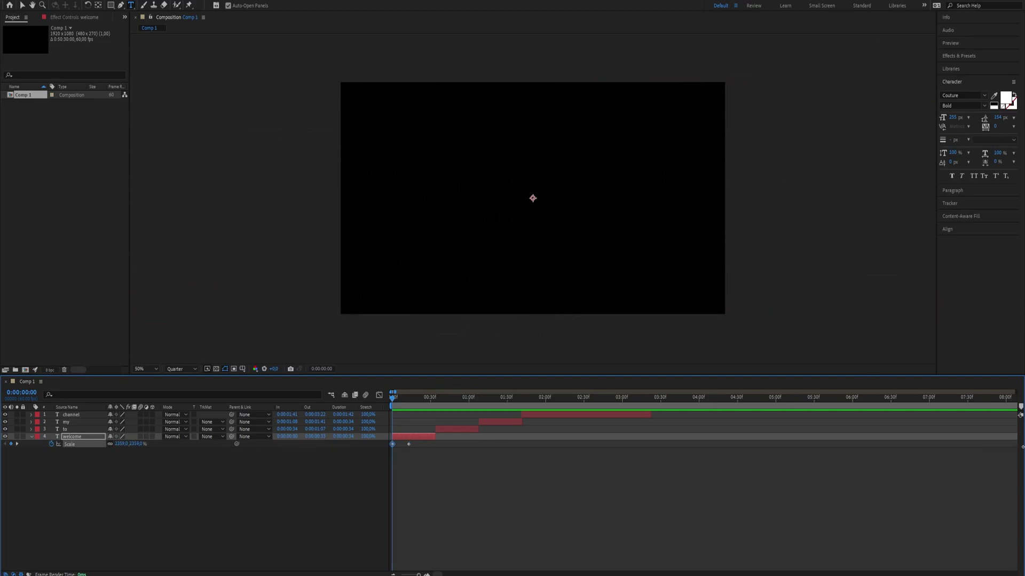
pyautogui.moveTo(1022, 447); pyautogui.dragTo(1018, 450)
pyautogui.keyDown('shift'); pyautogui.click(408, 444); pyautogui.keyUp('shift')
pyautogui.press('F9')
# Reshape WELCOME's Scale curve in the Graph Editor to plunge fast and settle slowly, then preview
pyautogui.click(379, 395)
pyautogui.moveTo(394, 424)
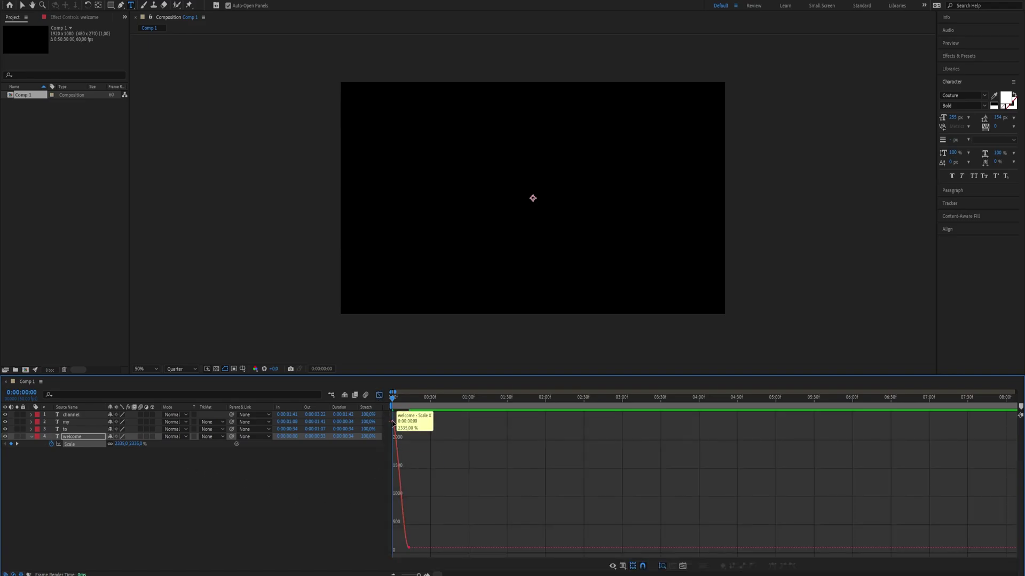
pyautogui.press('=')
pyautogui.press('=')
pyautogui.press('=')
pyautogui.press('=')
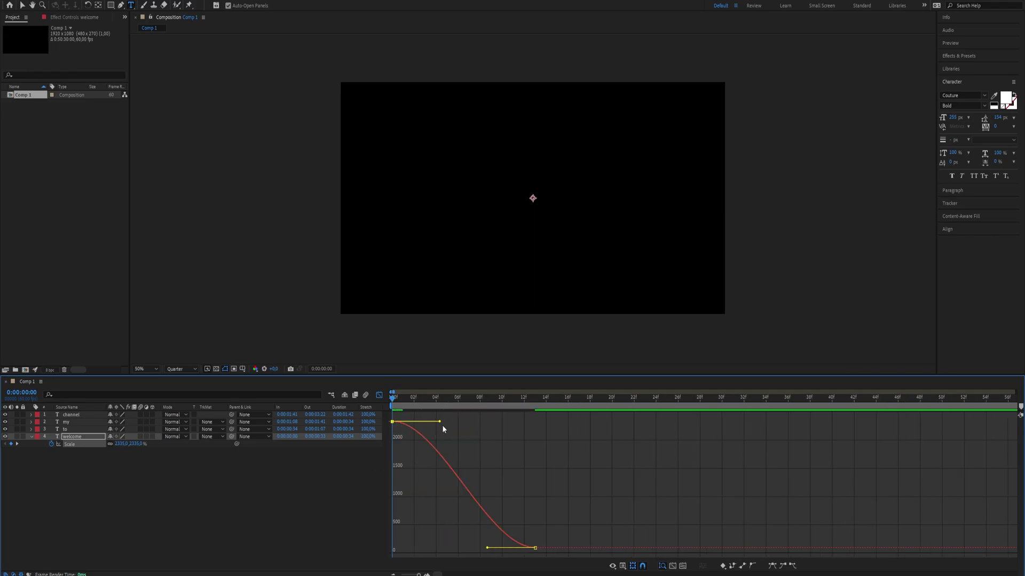
pyautogui.moveTo(440, 422); pyautogui.dragTo(359, 547)
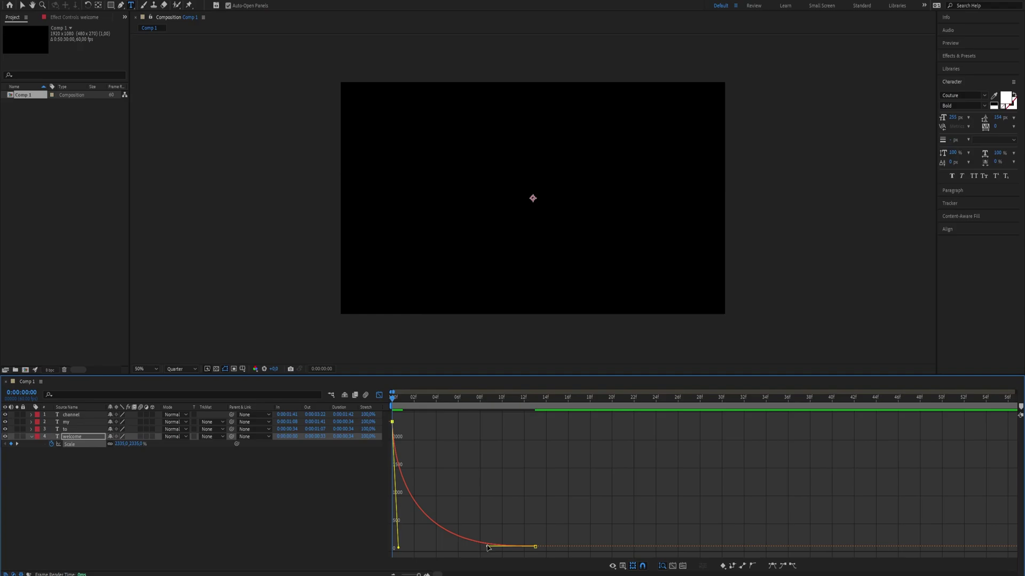
pyautogui.moveTo(485, 545); pyautogui.dragTo(396, 547)
pyautogui.hotkey('ctrl', 't')
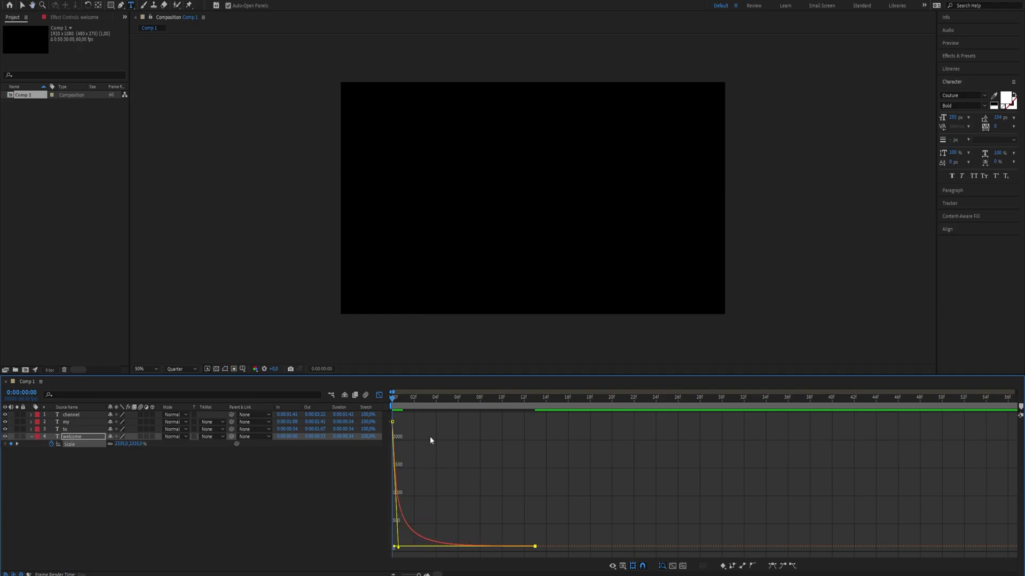
pyautogui.press('space')
pyautogui.press('space')
# Set a 0% Scale keyframe at WELCOME's out point
pyautogui.click(379, 394)
pyautogui.scroll(3, 424, 445)
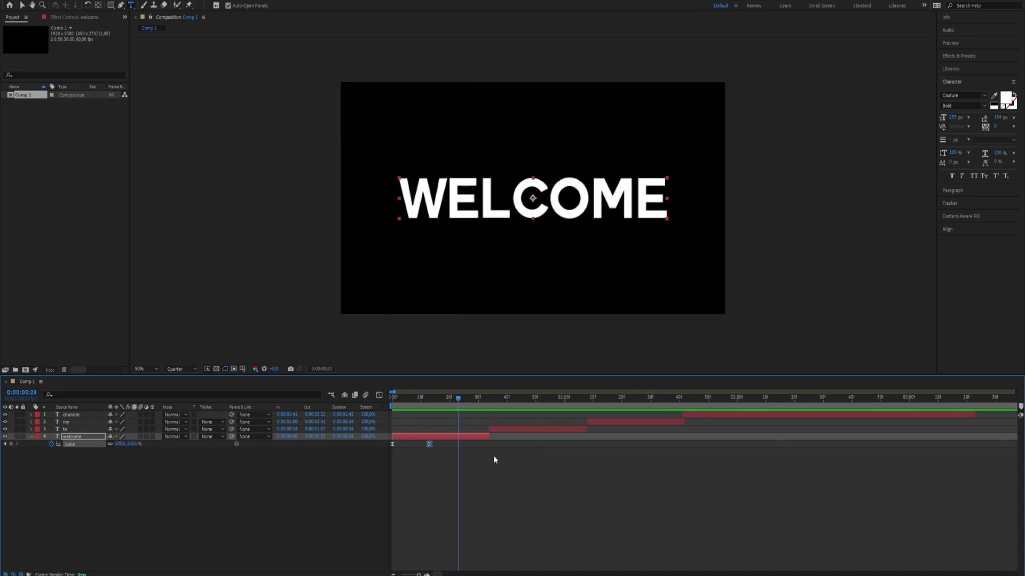
pyautogui.press('o')
pyautogui.click(131, 444)
pyautogui.write('0')
pyautogui.press('Return')
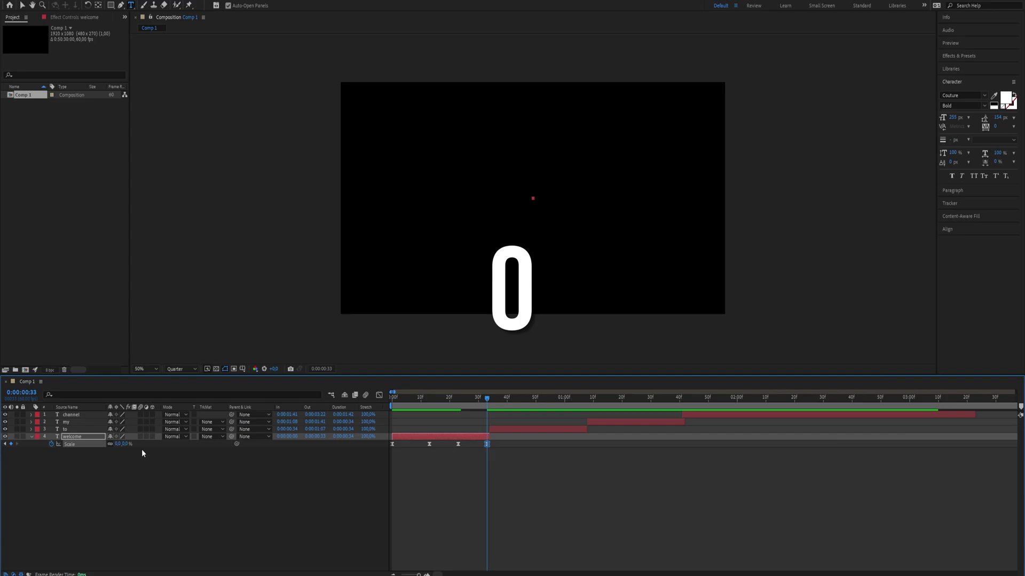
# Ease the last two Scale keyframes and drag their handles so the drop to zero is abrupt
pyautogui.keyDown('shift'); pyautogui.click(458, 444); pyautogui.keyUp('shift')
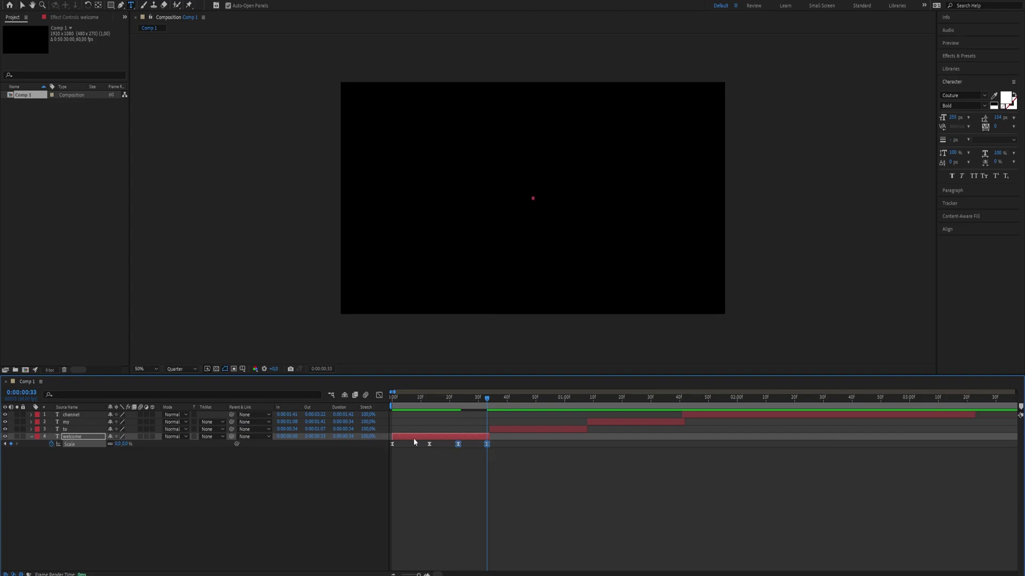
pyautogui.click(380, 395)
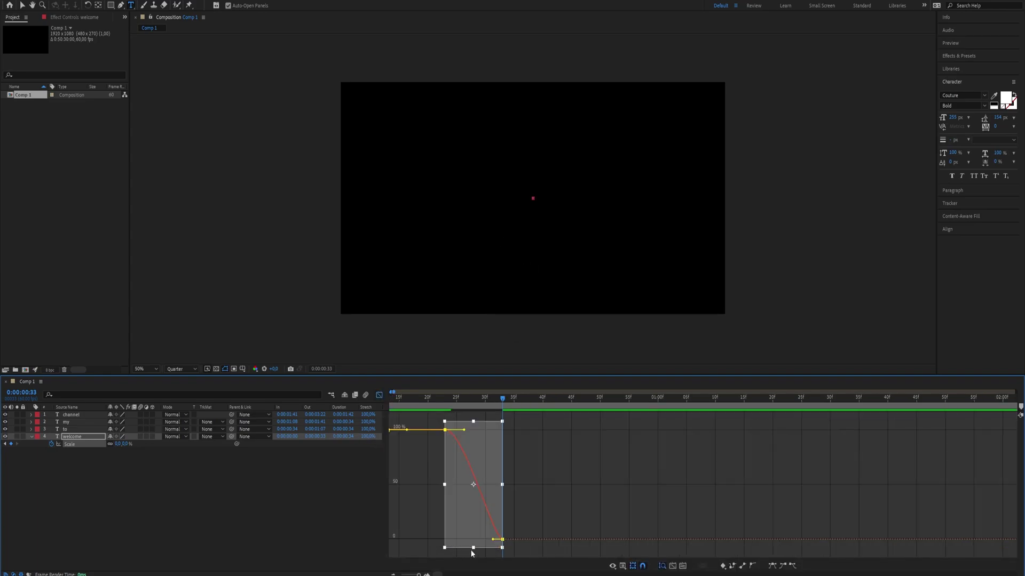
pyautogui.press('-')
pyautogui.click(590, 499)
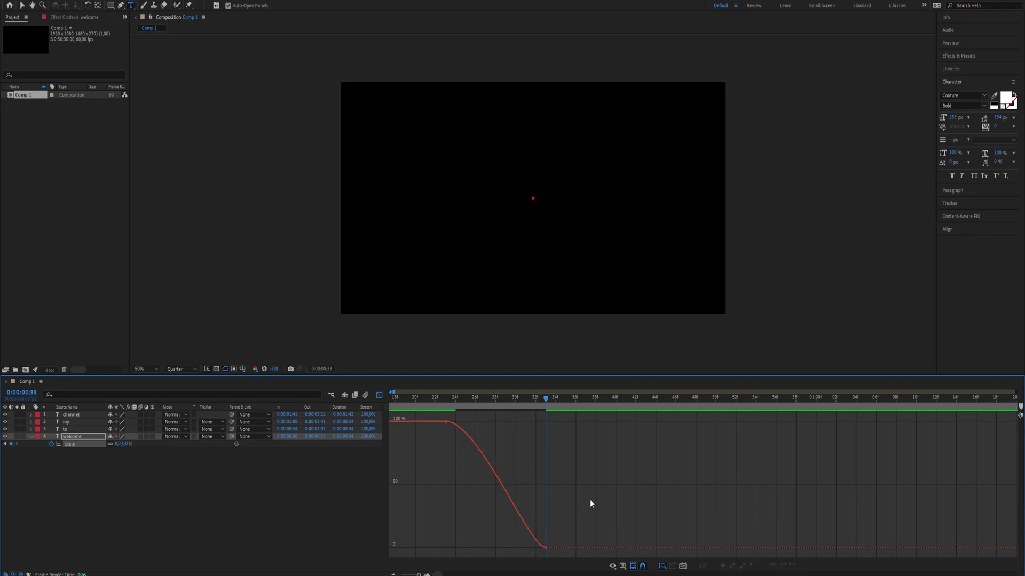
pyautogui.click(467, 425)
pyautogui.moveTo(480, 422); pyautogui.dragTo(545, 422)
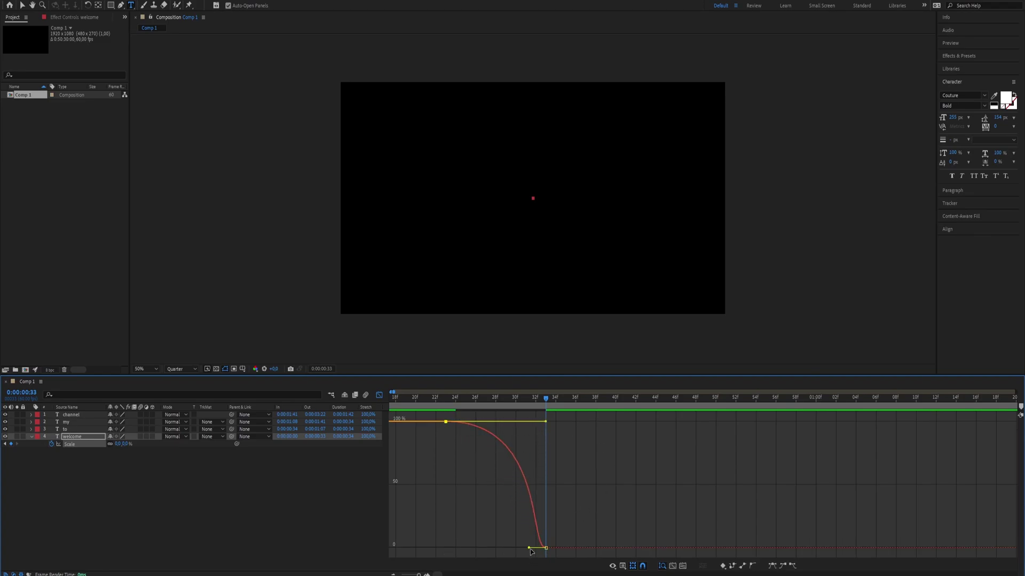
pyautogui.moveTo(529, 548); pyautogui.dragTo(540, 422)
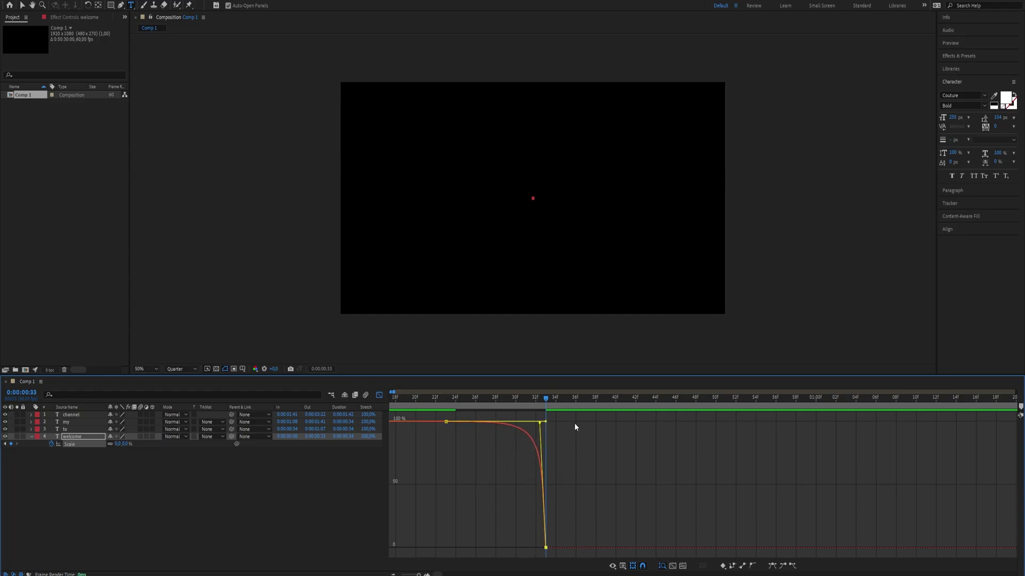
pyautogui.click(531, 400)
# Shift the MY and CHANNEL layers to start slightly earlier
pyautogui.click(497, 433)
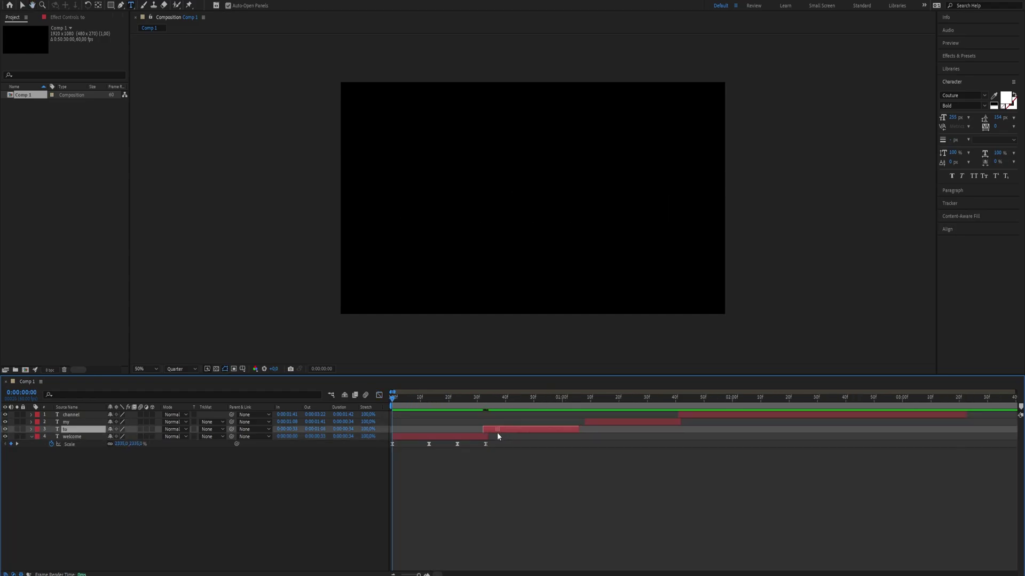
pyautogui.moveTo(598, 424); pyautogui.dragTo(590, 427)
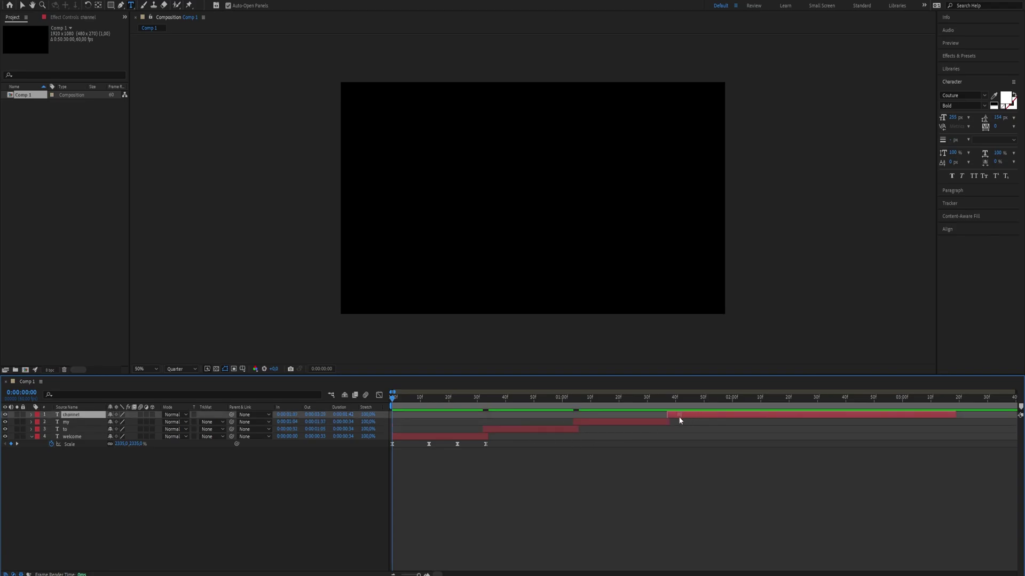
pyautogui.moveTo(691, 417); pyautogui.dragTo(677, 417)
# Copy WELCOME's first two Scale keyframes onto TO at its in point
pyautogui.click(499, 433)
pyautogui.press('i')
pyautogui.press('s')
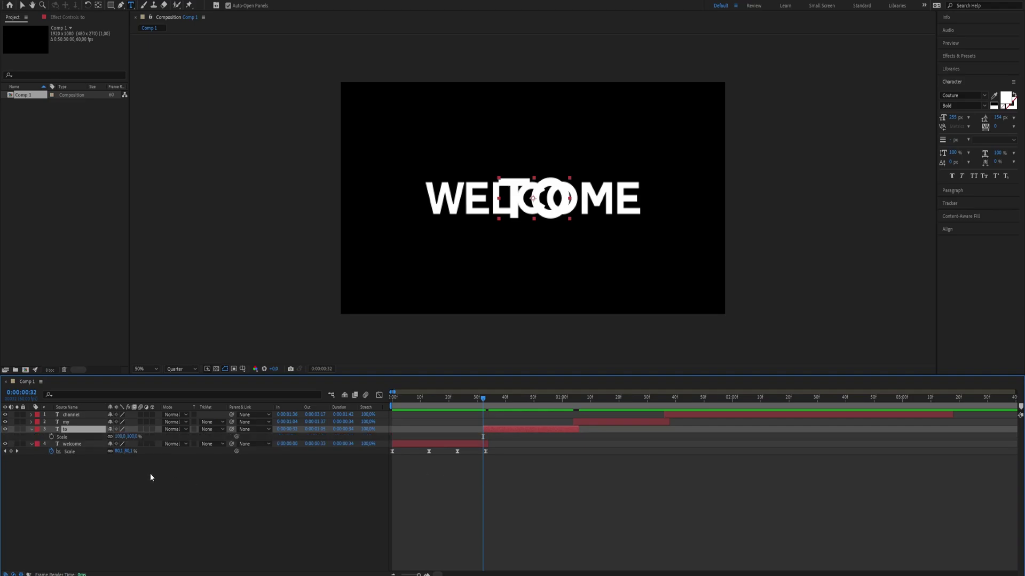
pyautogui.click(52, 438)
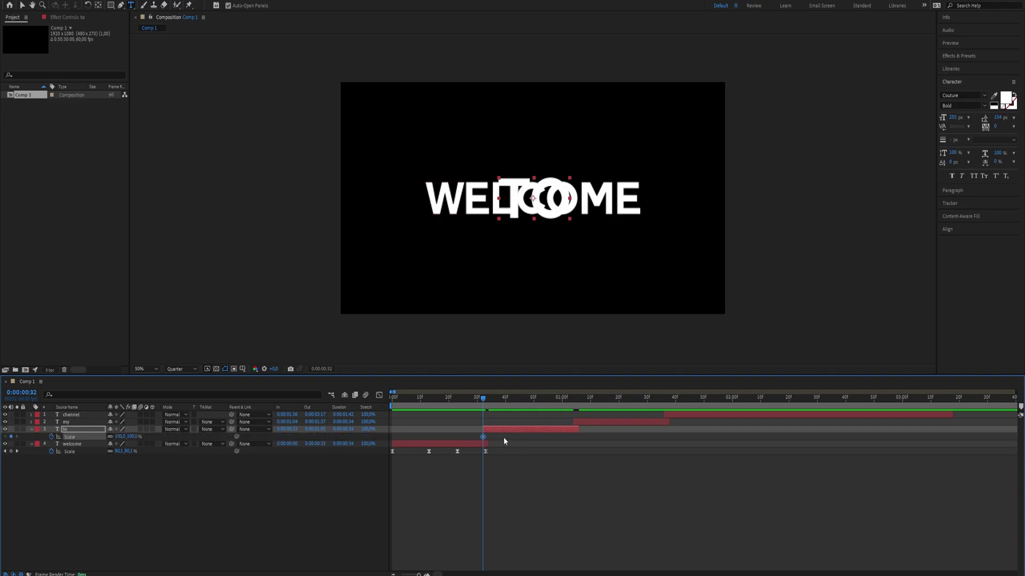
pyautogui.moveTo(441, 459); pyautogui.dragTo(380, 453)
pyautogui.hotkey('ctrl', 'c')
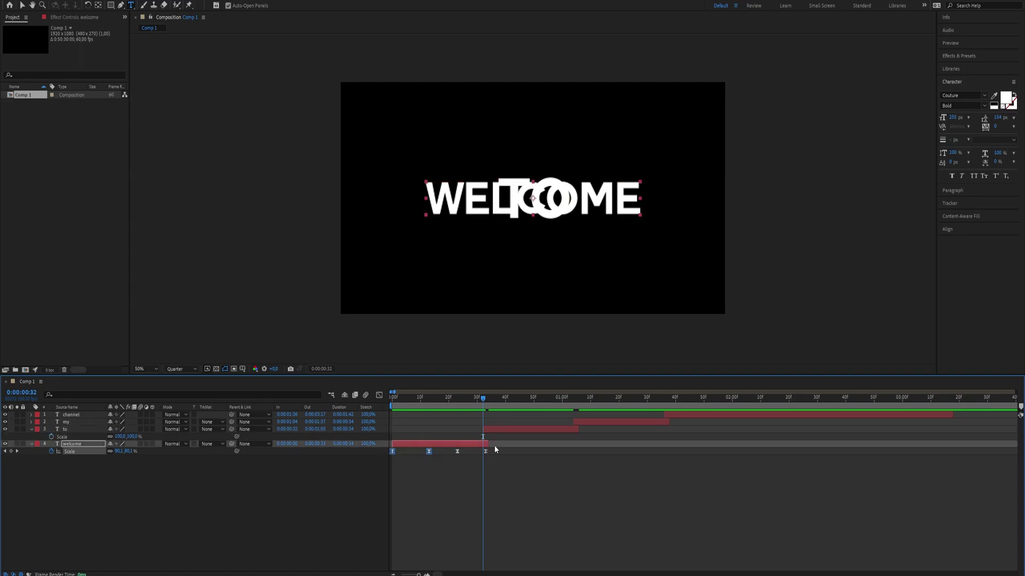
pyautogui.click(492, 429)
pyautogui.hotkey('ctrl', 'v')
# Paste WELCOME's last two Scale keyframes onto TO near its end
pyautogui.click(537, 446)
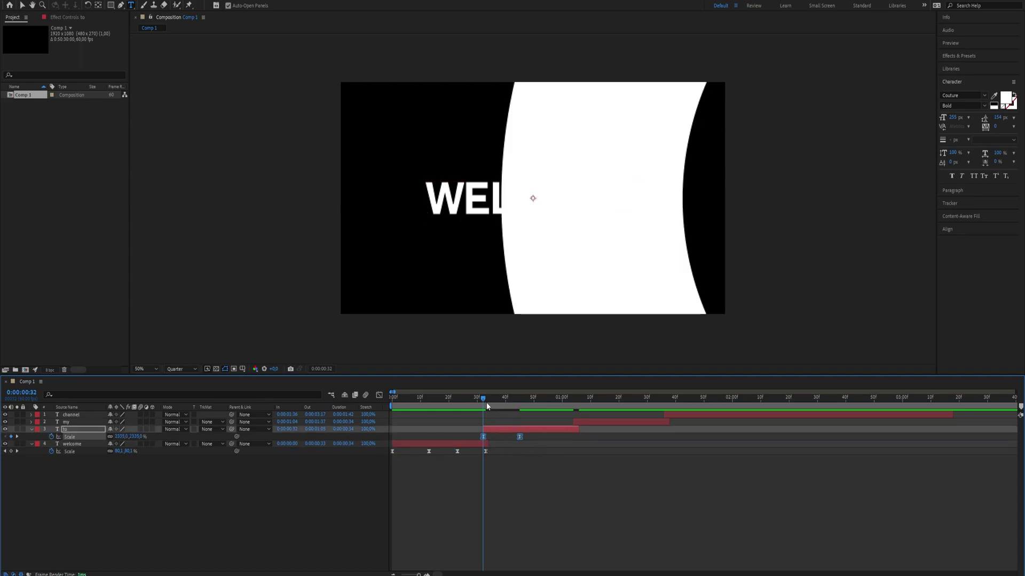
pyautogui.moveTo(482, 399); pyautogui.dragTo(552, 399)
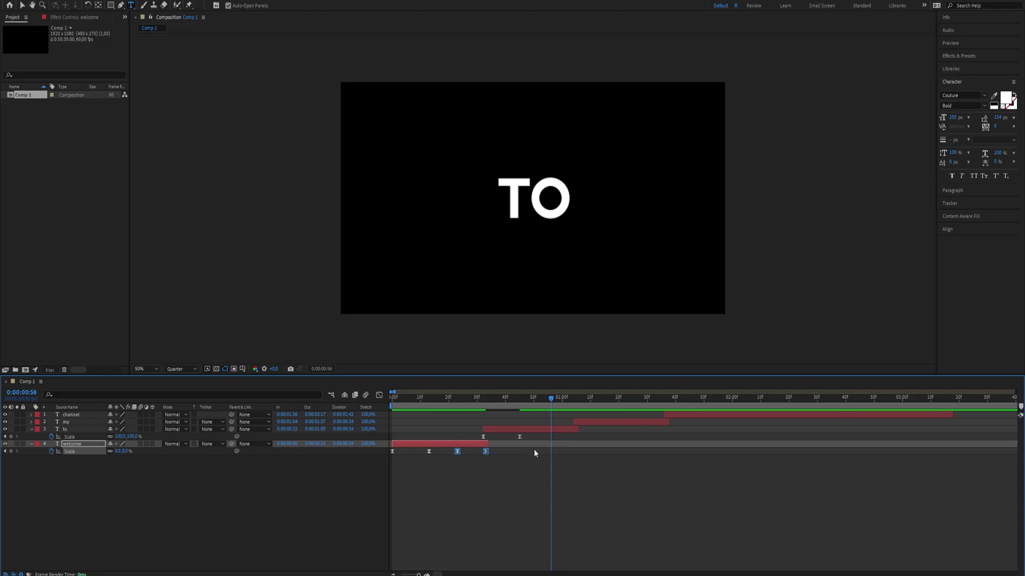
pyautogui.click(561, 428)
pyautogui.hotkey('ctrl', 'v')
pyautogui.scroll(2, 566, 445)
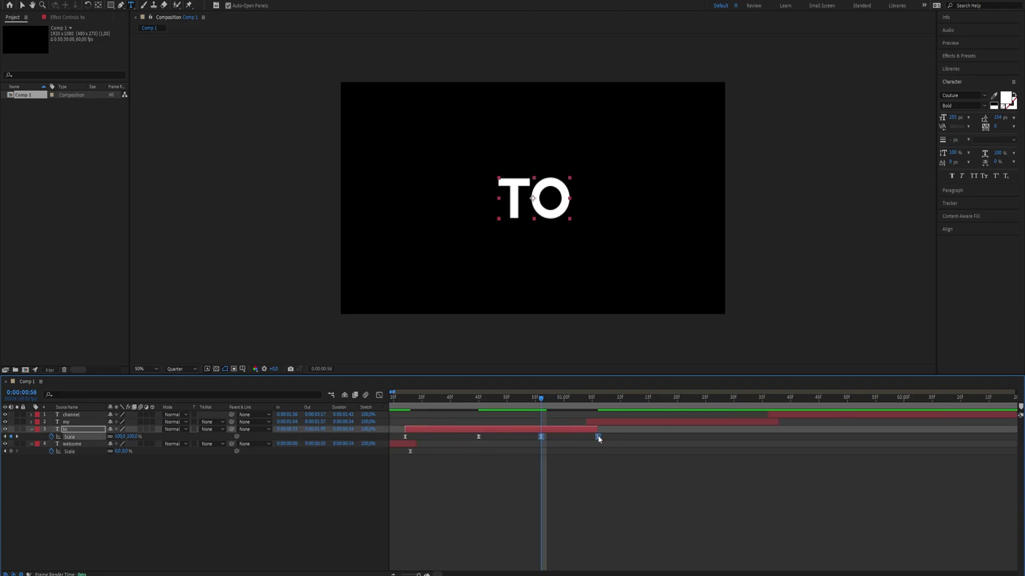
# Paste the zoom-in keyframes at MY's start and the shrink-out keyframes later in MY
pyautogui.click(602, 424)
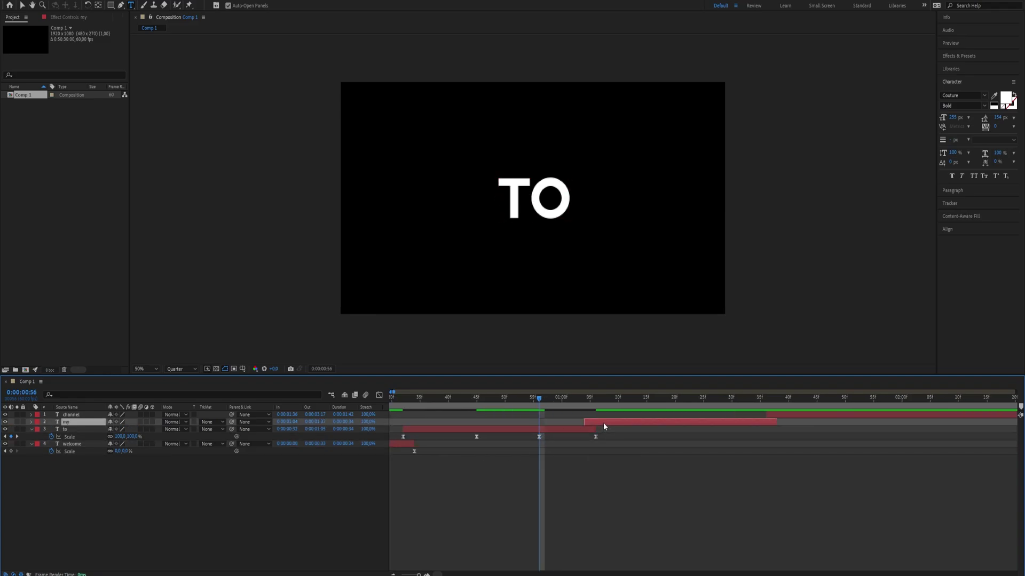
pyautogui.press('i')
pyautogui.hotkey('ctrl', 'v')
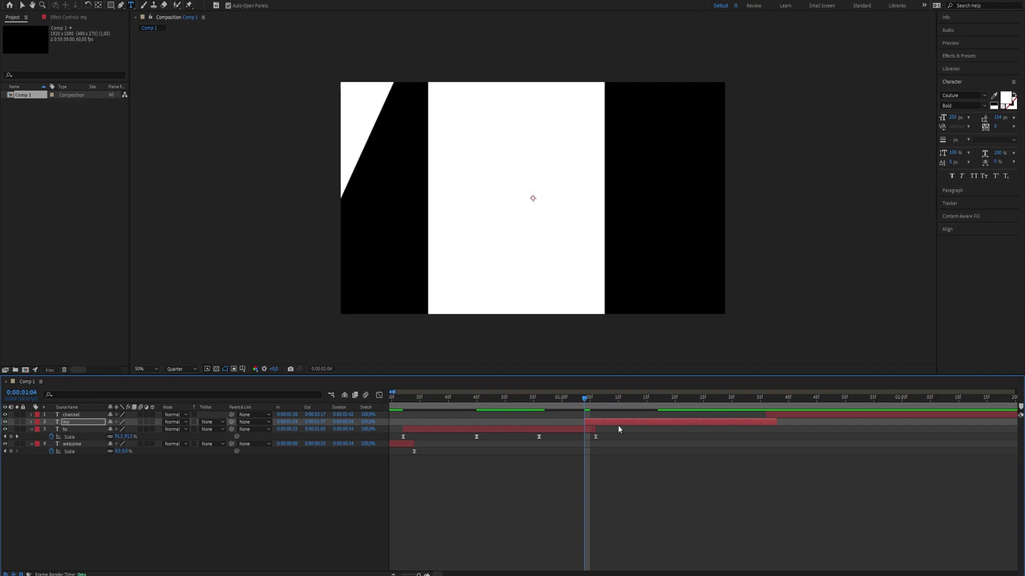
pyautogui.press('space')
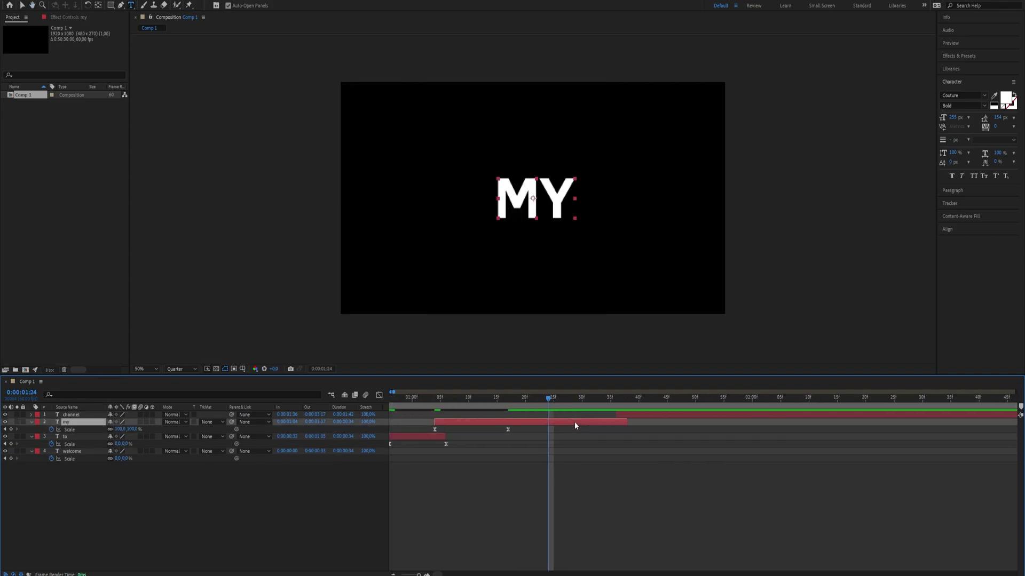
pyautogui.click(574, 421)
pyautogui.hotkey('ctrl', 'v')
# Paste the zoom-in Scale keyframes onto the CHANNEL layer at its in point
pyautogui.click(694, 415)
pyautogui.hotkey('ctrl', 'v')
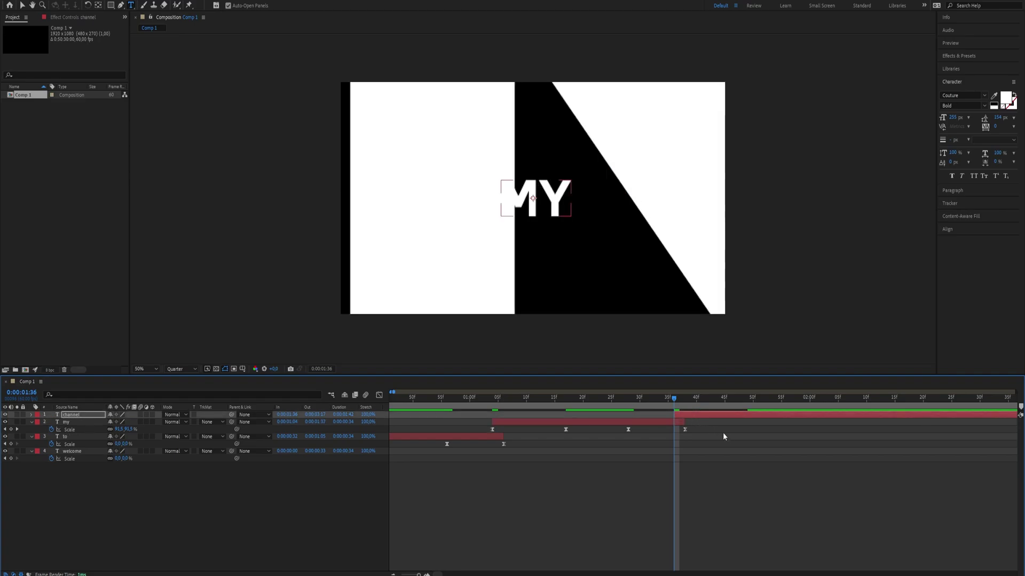
pyautogui.hscroll(-5, 603, 423)
pyautogui.press('u')
pyautogui.keyDown('alt'); pyautogui.scroll(-2, 572, 468); pyautogui.keyUp('alt')
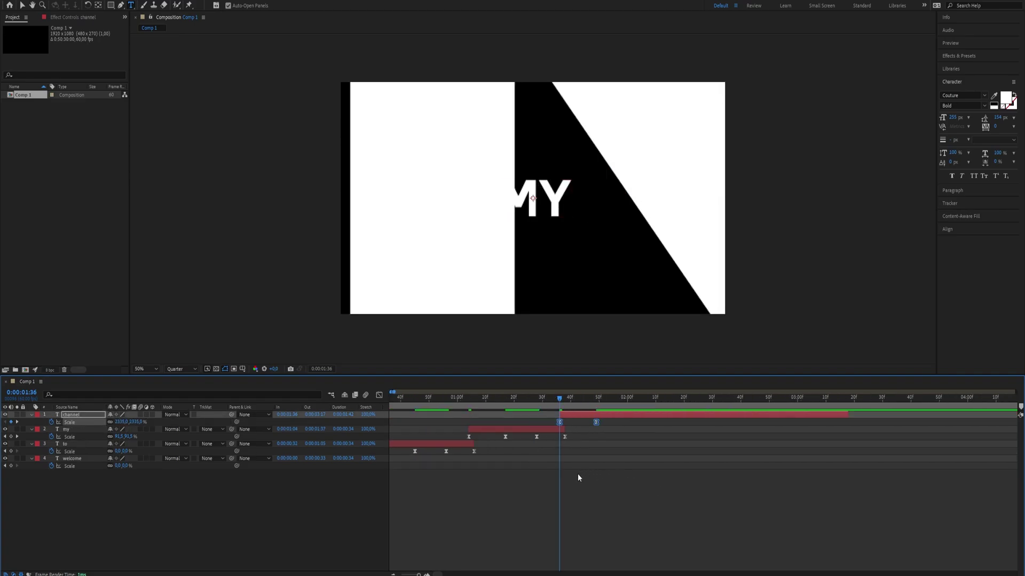
# Copy MY's two shrink-out Scale keyframes and paste them near CHANNEL's end
pyautogui.moveTo(592, 441); pyautogui.dragTo(518, 434)
pyautogui.moveTo(575, 409); pyautogui.dragTo(821, 413)
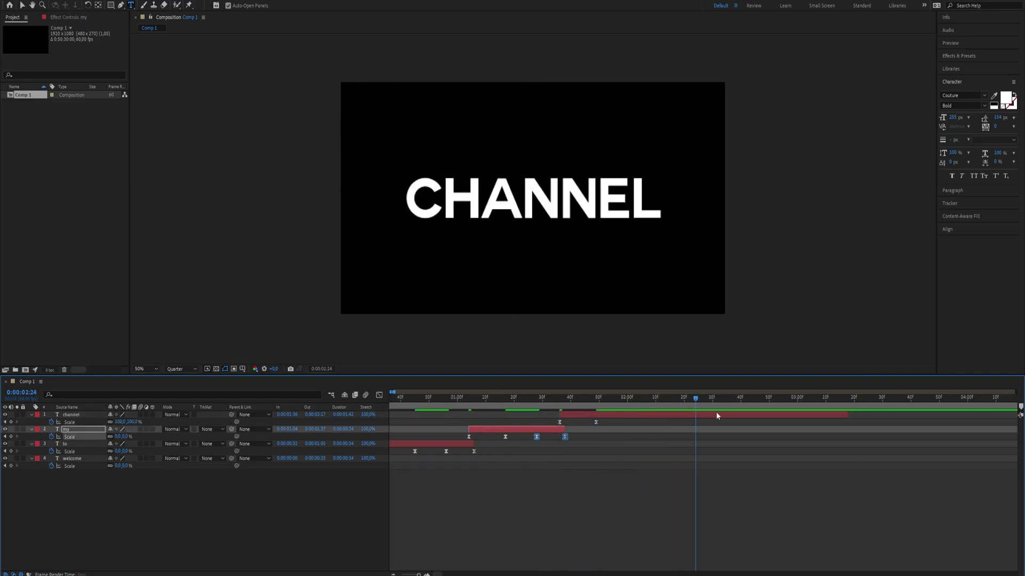
pyautogui.hotkey('ctrl', 'v')
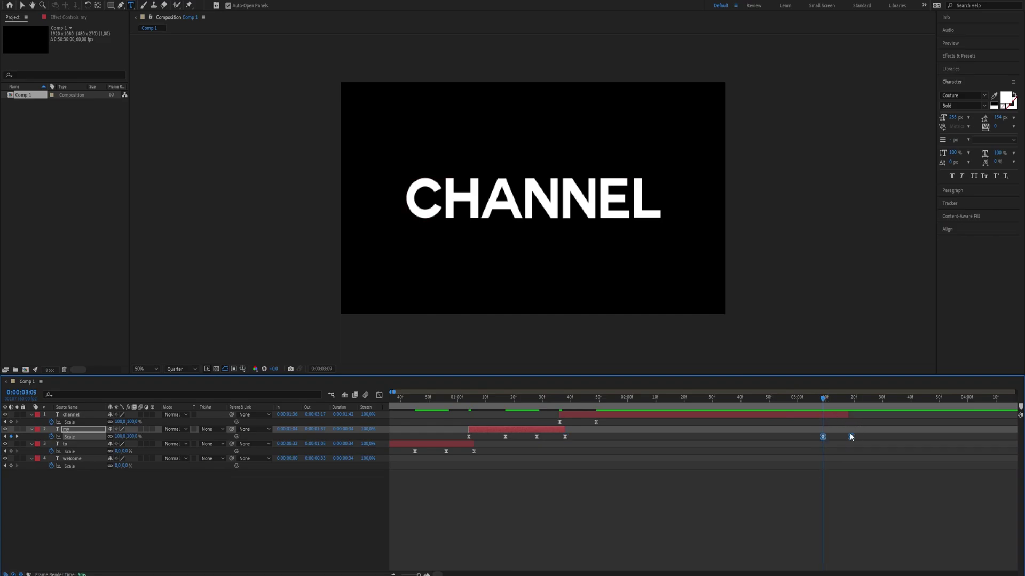
pyautogui.click(833, 415)
pyautogui.hotkey('ctrl', 'v')
pyautogui.keyDown('alt'); pyautogui.scroll(2, 808, 431); pyautogui.keyUp('alt')
pyautogui.keyDown('alt'); pyautogui.scroll(-2, 807, 429); pyautogui.keyUp('alt')
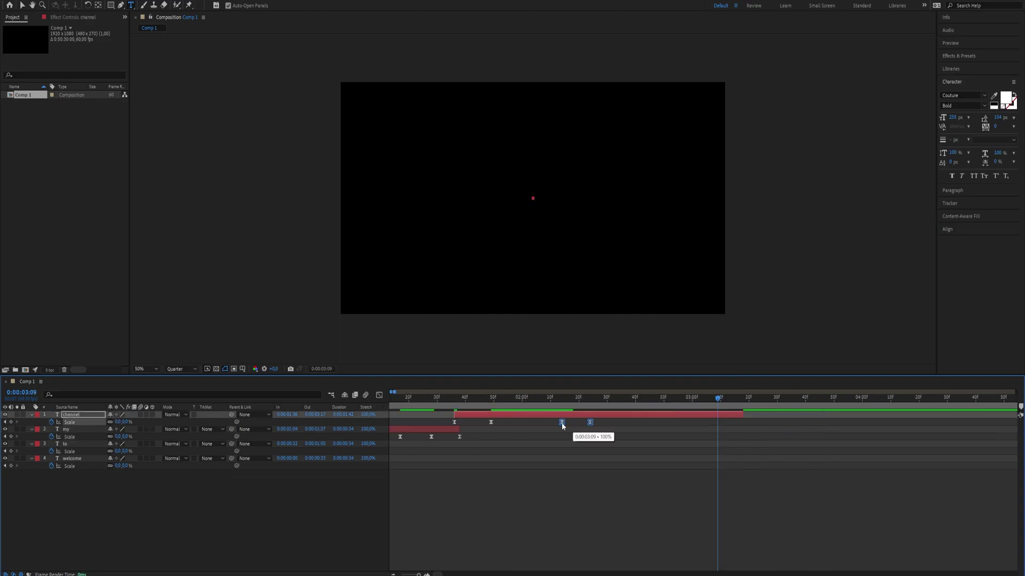
pyautogui.click(591, 398)
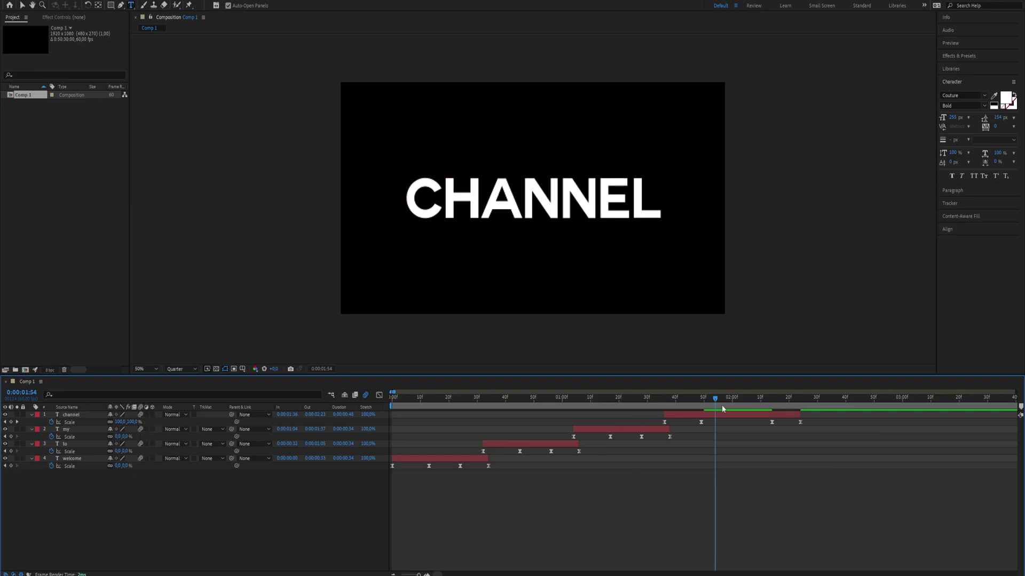
# Set the work area to end at the CHANNEL layer's out point
pyautogui.hotkey('ctrl', 'alt', 'b')
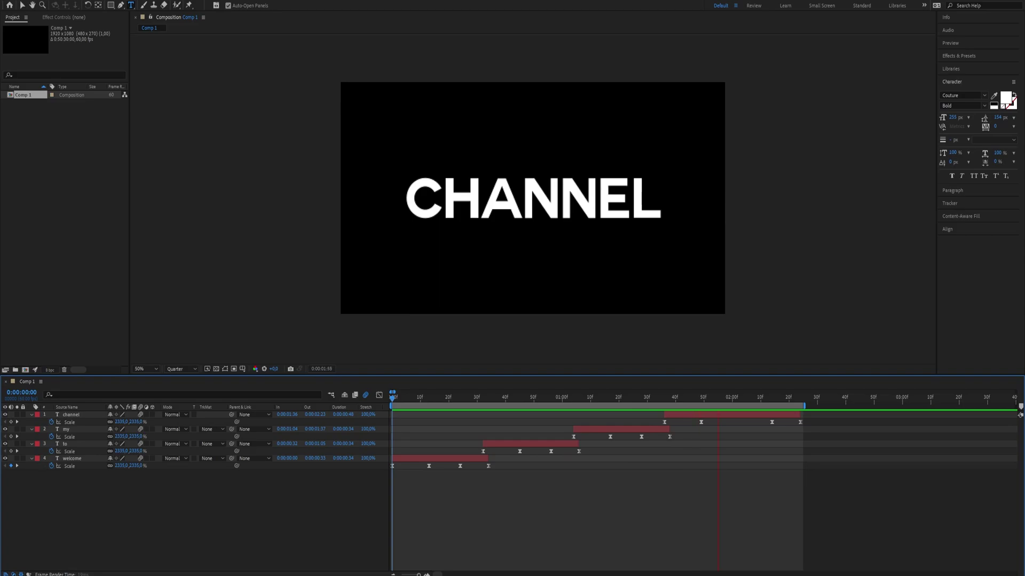